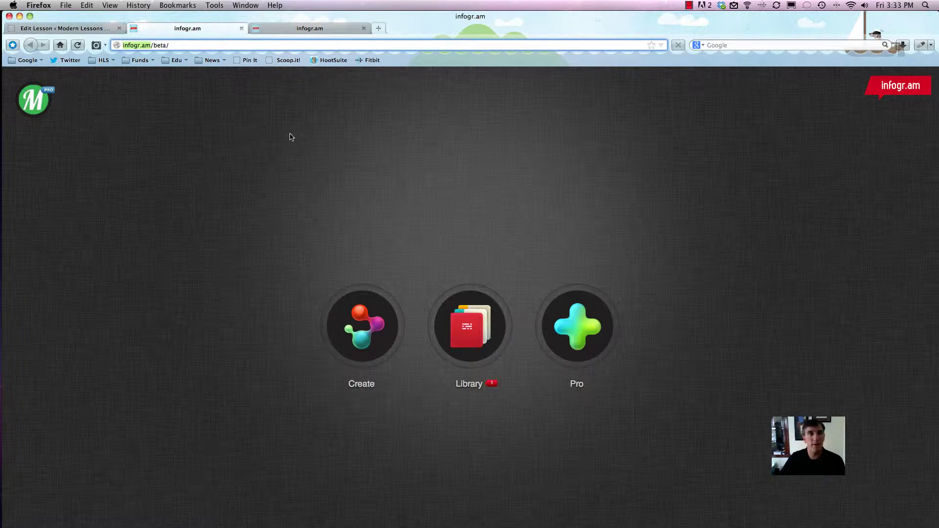
Create a new infographic from the teal paper-textured design and close the extra editor tab.
{"action": "left_click", "coordinate": [291, 152]}
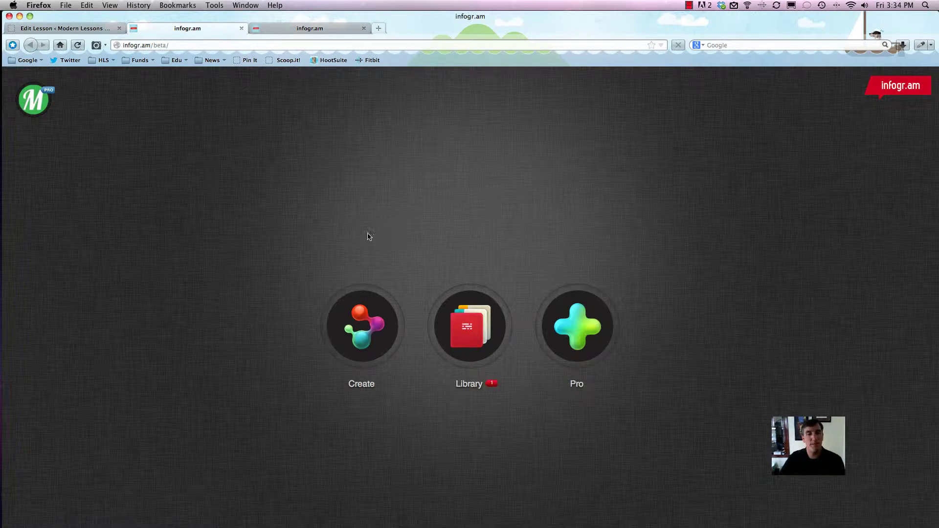
{"action": "left_click", "coordinate": [368, 321]}
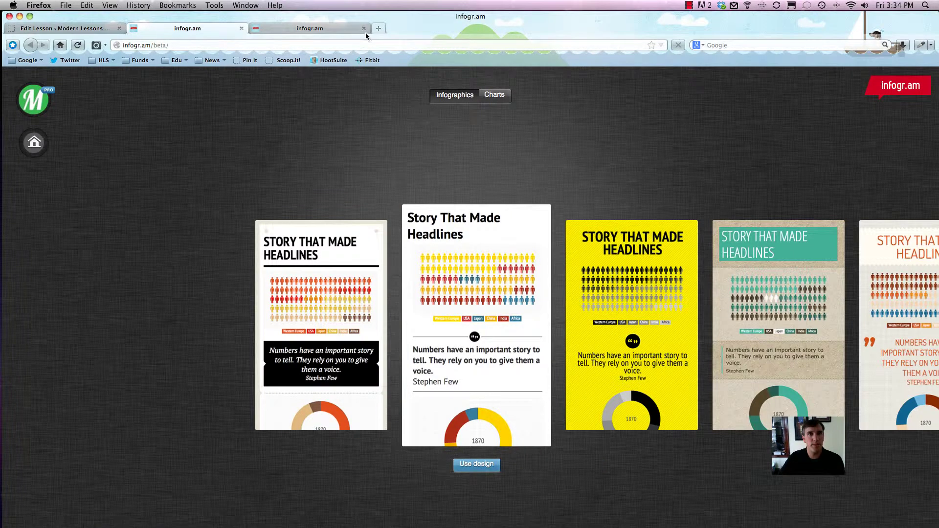
{"action": "left_click", "coordinate": [765, 299]}
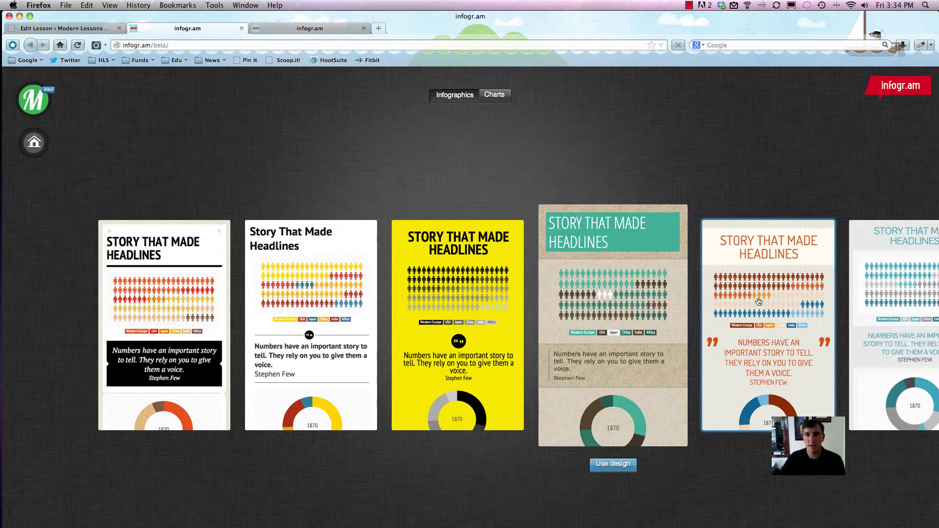
{"action": "left_click", "coordinate": [494, 465]}
{"action": "left_click", "coordinate": [495, 467]}
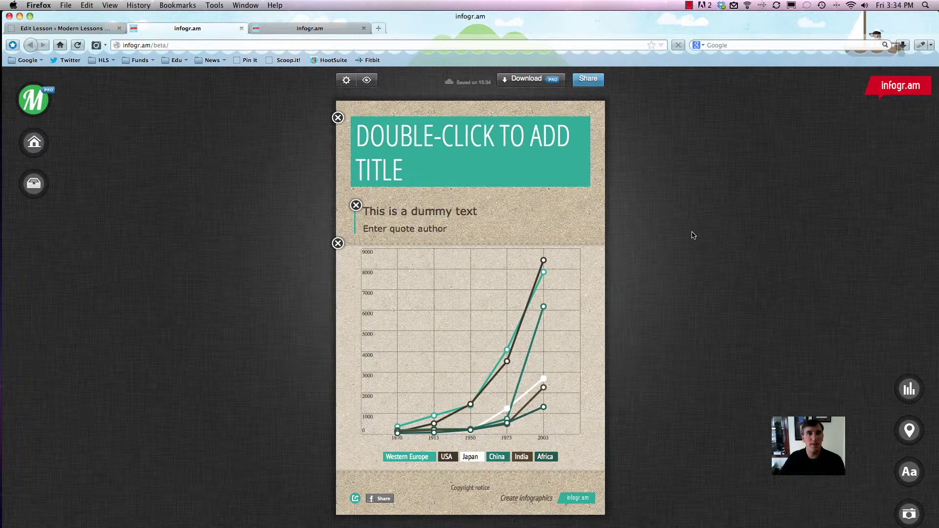
{"action": "left_click", "coordinate": [290, 28]}
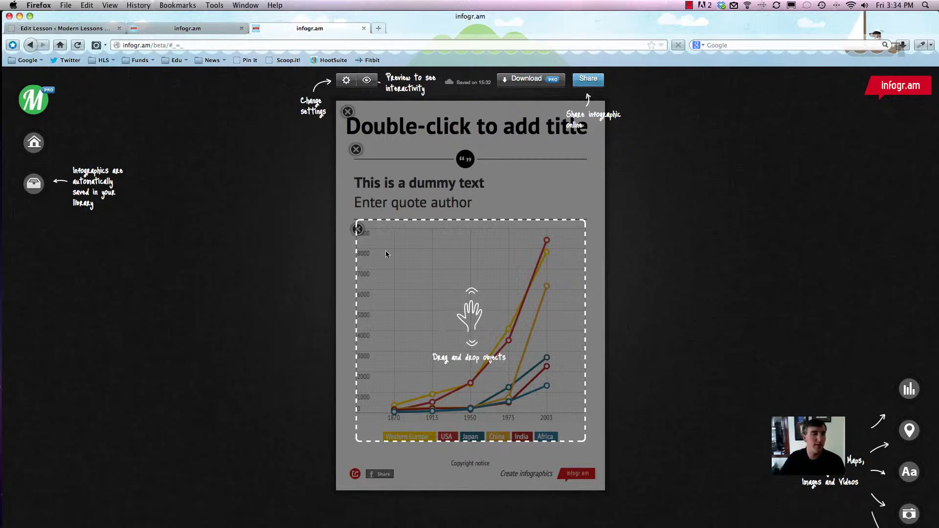
{"action": "left_click", "coordinate": [363, 28]}
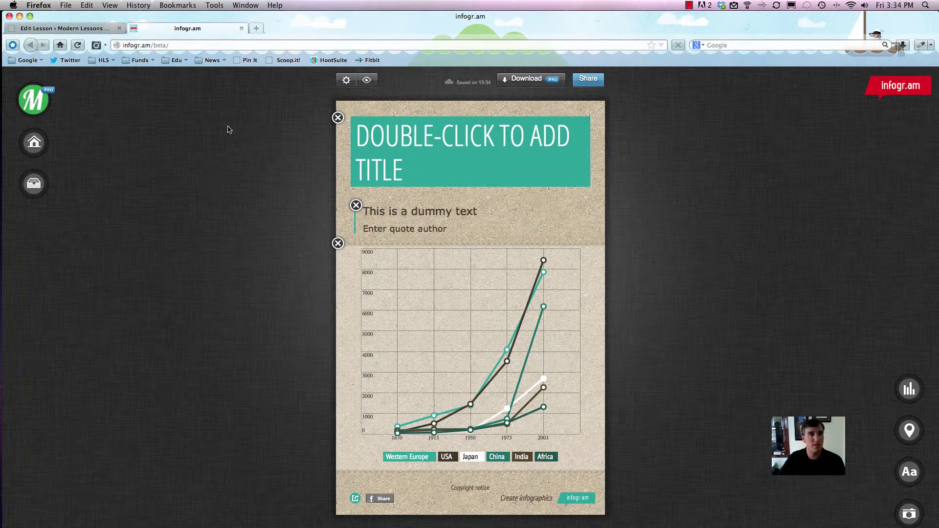
Change the placeholder title to 'This is the title!'.
{"action": "double_click", "coordinate": [410, 153]}
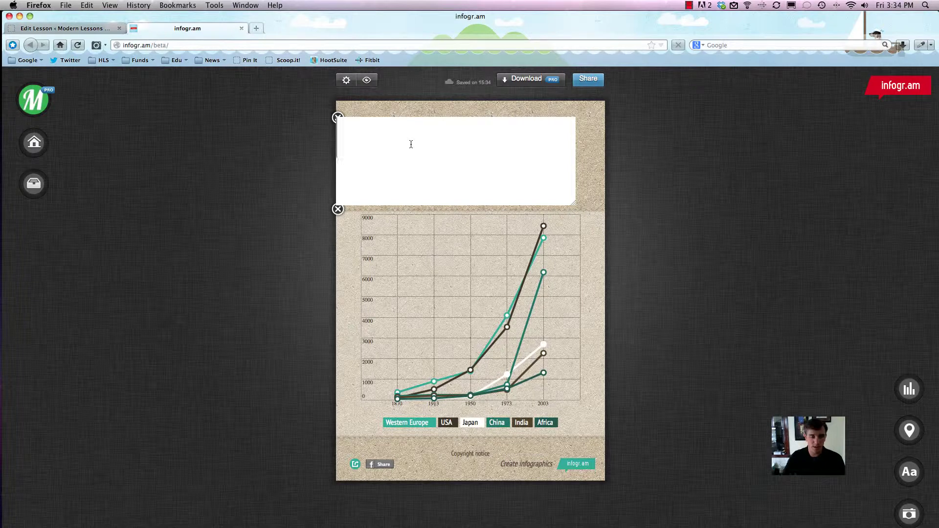
{"action": "type", "text": "This "}
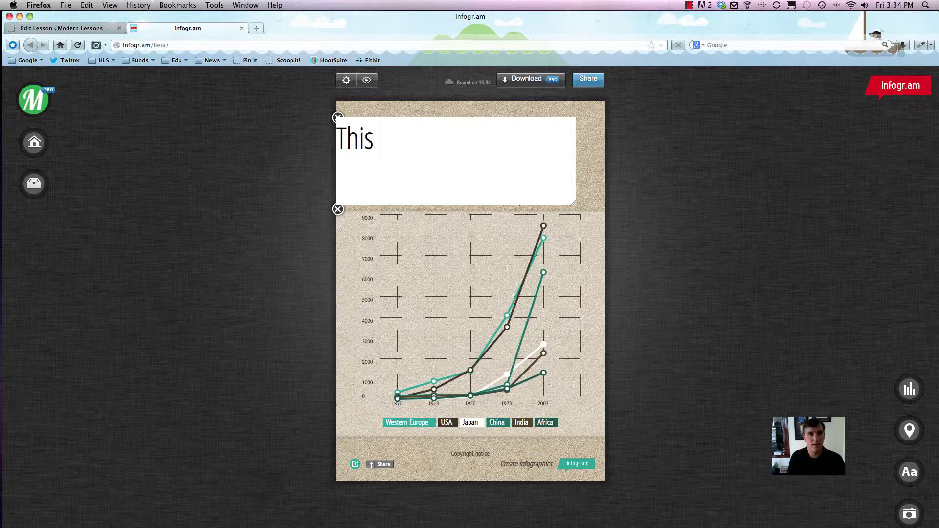
{"action": "type", "text": "is the title!"}
{"action": "left_click", "coordinate": [286, 192]}
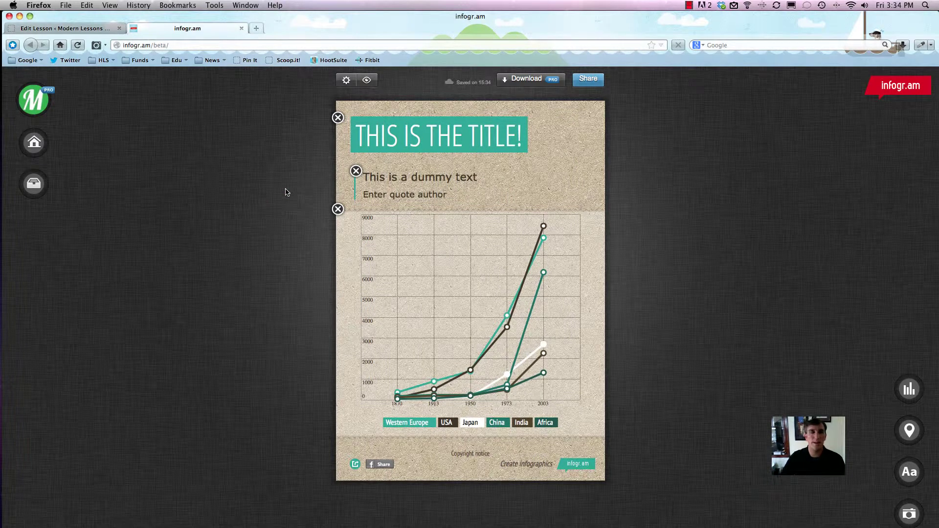
Replace the quote text with 'This is a caption area.'.
{"action": "left_click", "coordinate": [415, 178]}
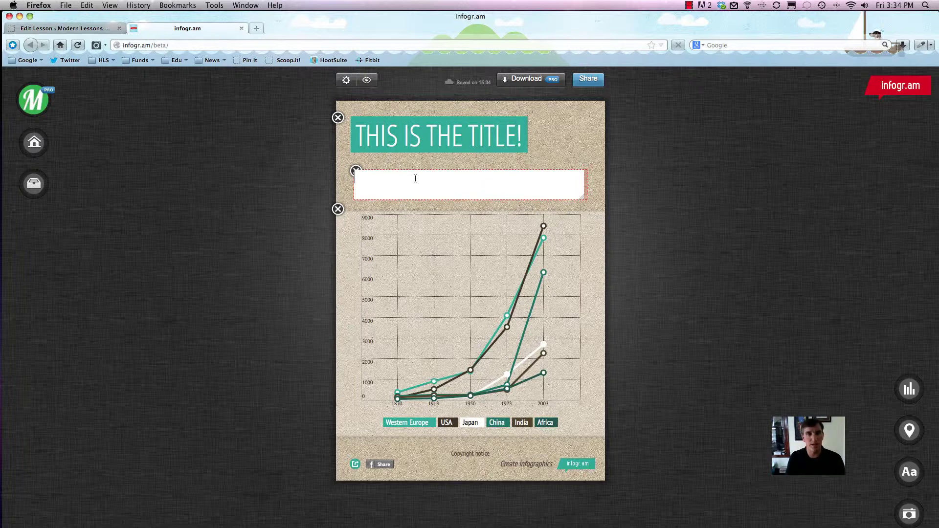
{"action": "type", "text": "This is a "}
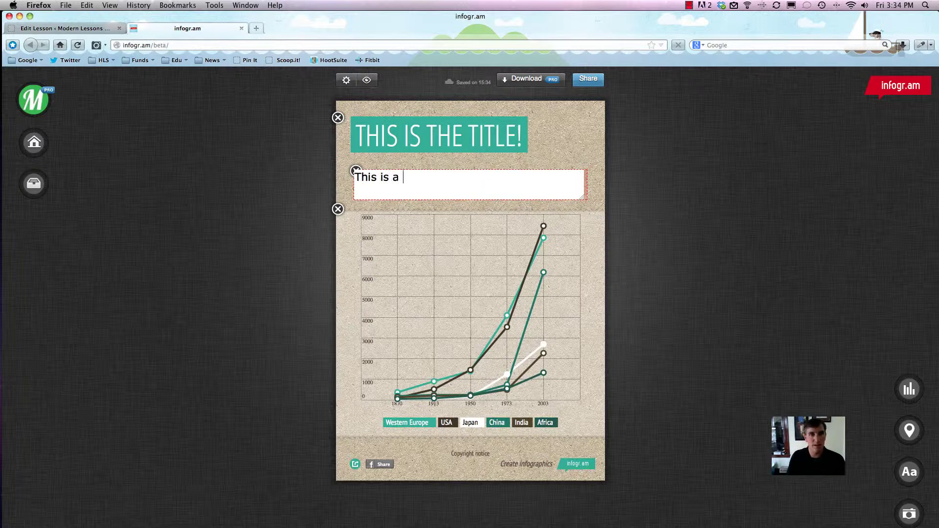
{"action": "type", "text": "caption area."}
{"action": "left_click", "coordinate": [282, 220]}
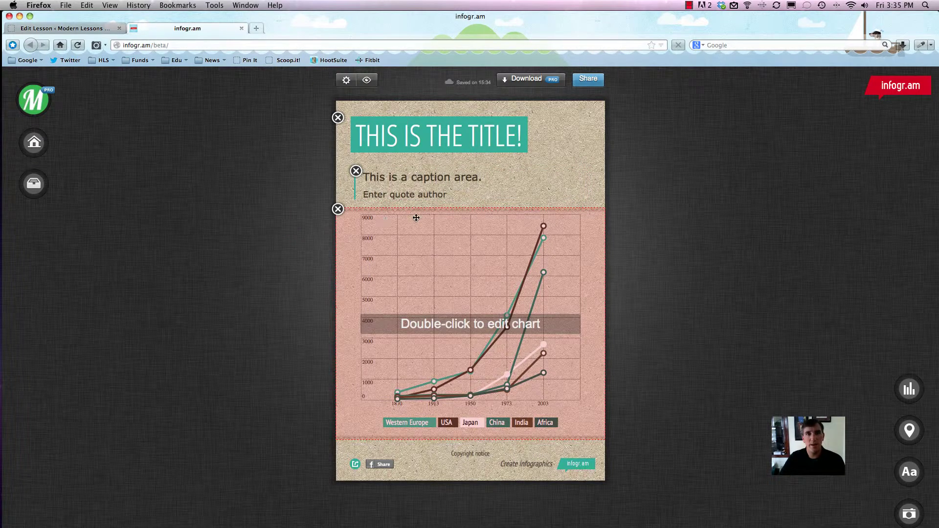
Rename the line chart's Past GDP header to 'Coffee Consumption'.
{"action": "double_click", "coordinate": [507, 321]}
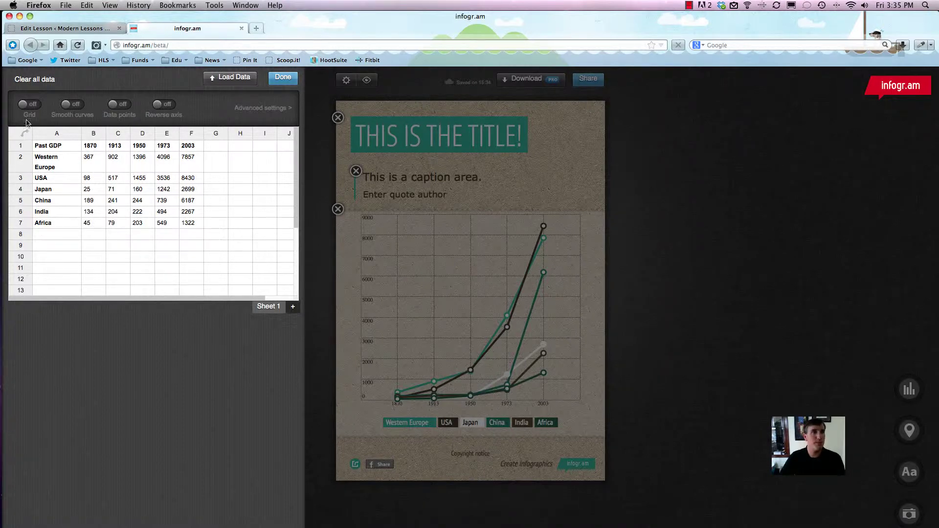
{"action": "left_click", "coordinate": [65, 181]}
{"action": "left_click", "coordinate": [63, 192]}
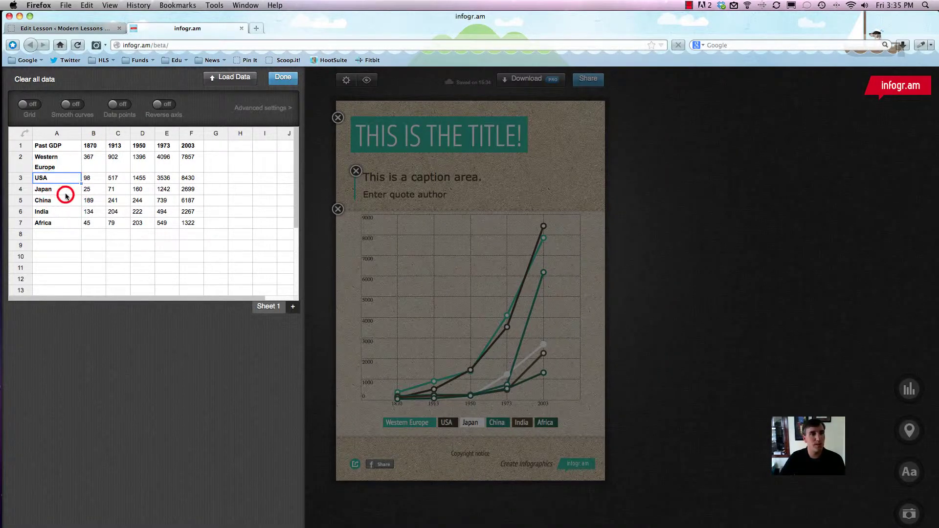
{"action": "left_click", "coordinate": [54, 147]}
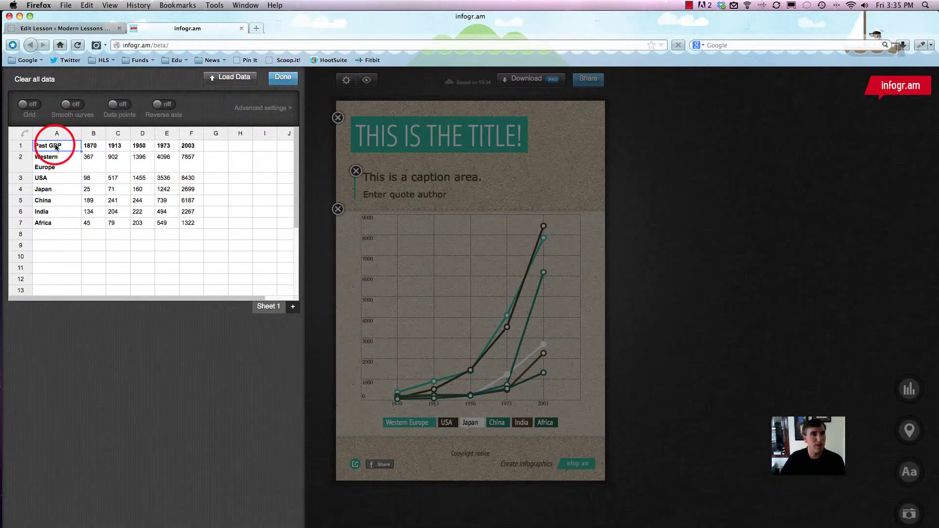
{"action": "double_click", "coordinate": [56, 147]}
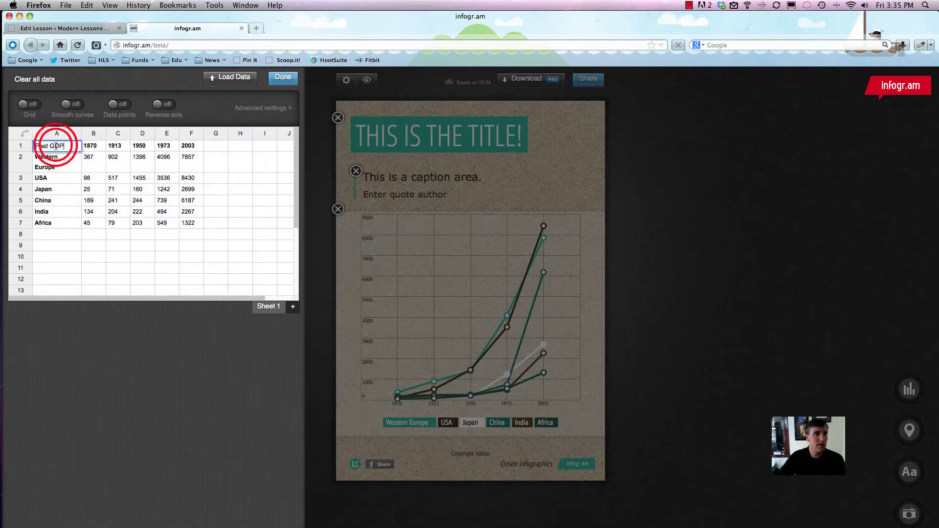
{"action": "key", "text": "super+a"}
{"action": "type", "text": "Coffee Consumptino"}
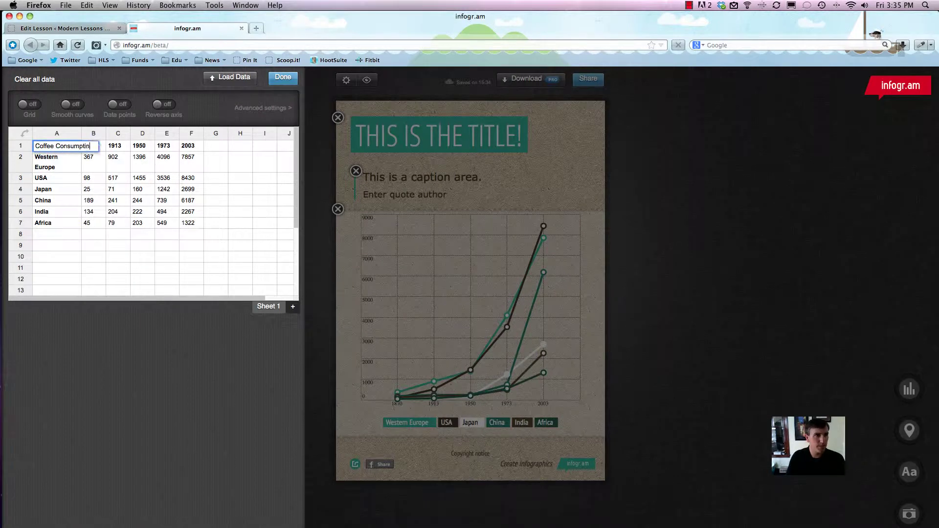
{"action": "key", "text": "BackSpace"}
{"action": "key", "text": "BackSpace"}
{"action": "type", "text": "on"}
{"action": "left_click", "coordinate": [68, 191]}
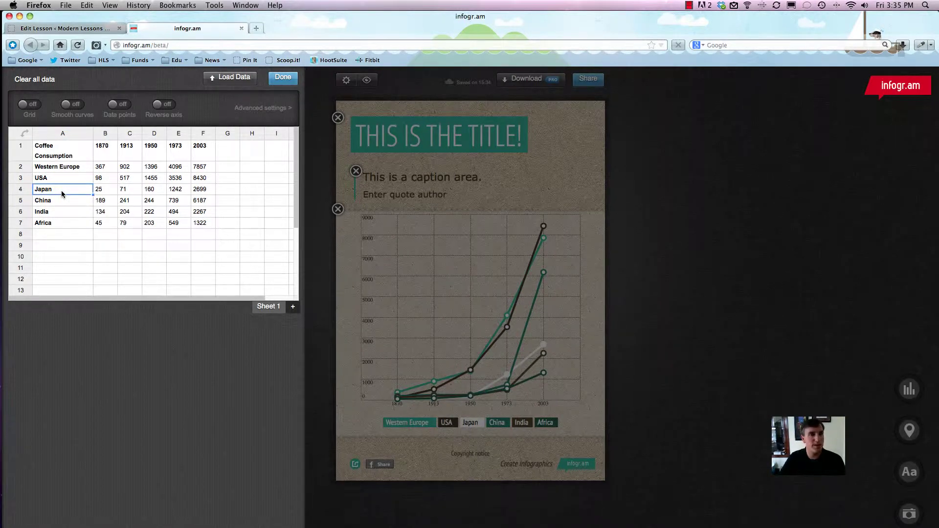
Turn on smooth curves and the grid, then close the chart data editor.
{"action": "left_click", "coordinate": [65, 105]}
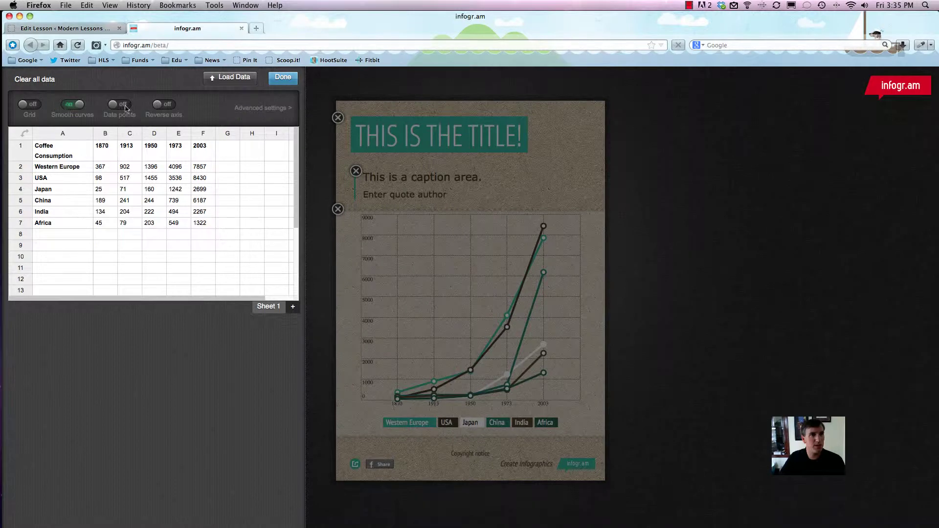
{"action": "left_click", "coordinate": [24, 104]}
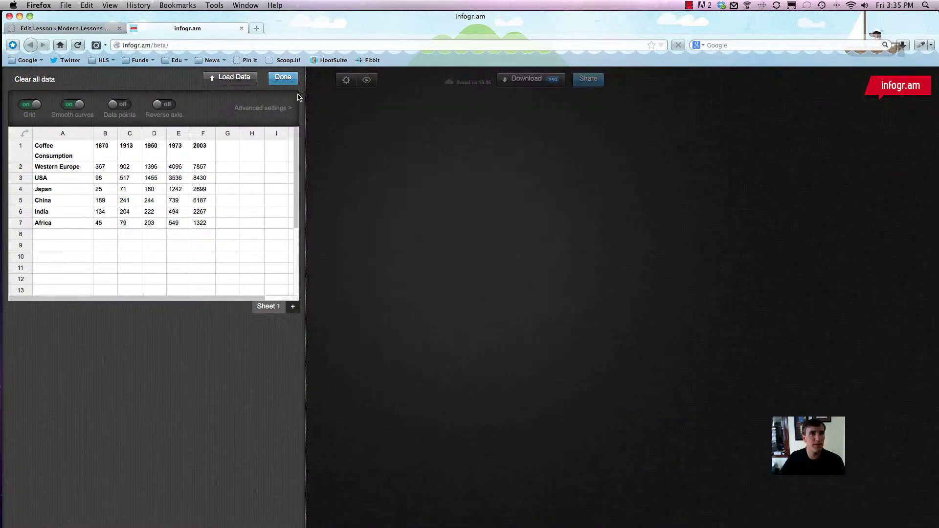
{"action": "left_click", "coordinate": [284, 78]}
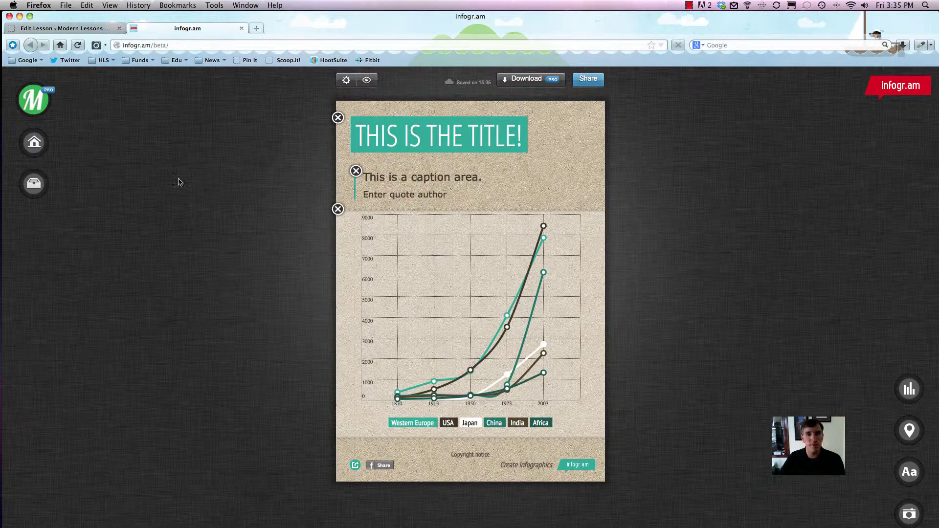
Add a world map below the line chart and open its data.
{"action": "left_click", "coordinate": [910, 432]}
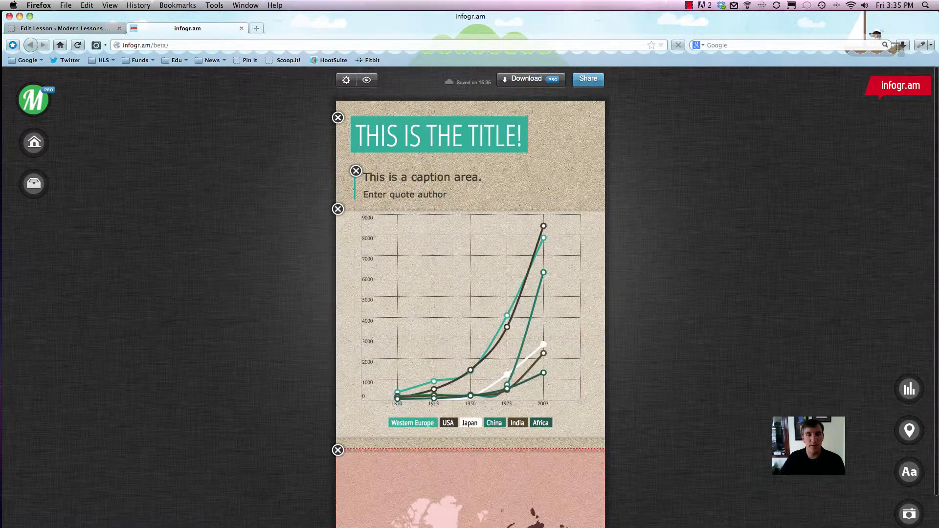
{"action": "scroll", "coordinate": [508, 504], "scroll_direction": "down", "scroll_amount": 4}
{"action": "left_click", "coordinate": [475, 442]}
{"action": "double_click", "coordinate": [475, 442]}
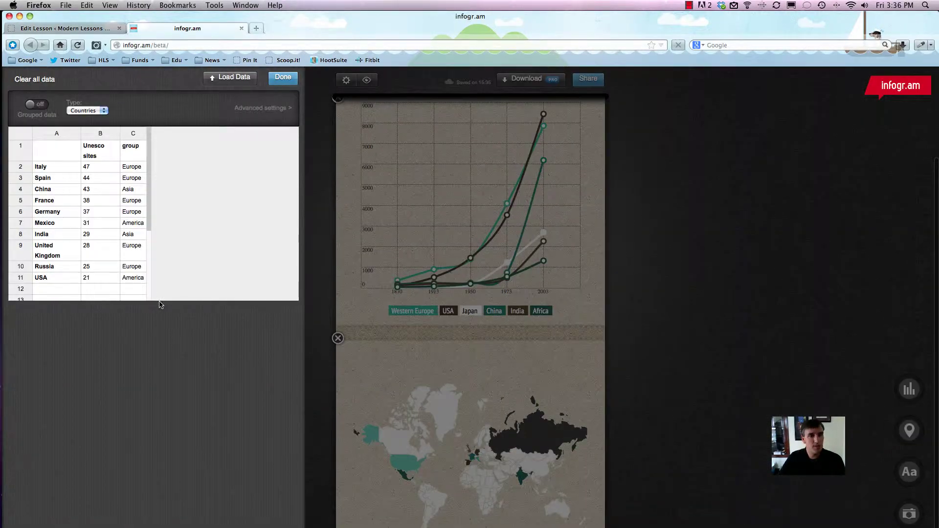
Change the map type from Countries to Points and close the map editor.
{"action": "left_click", "coordinate": [47, 200]}
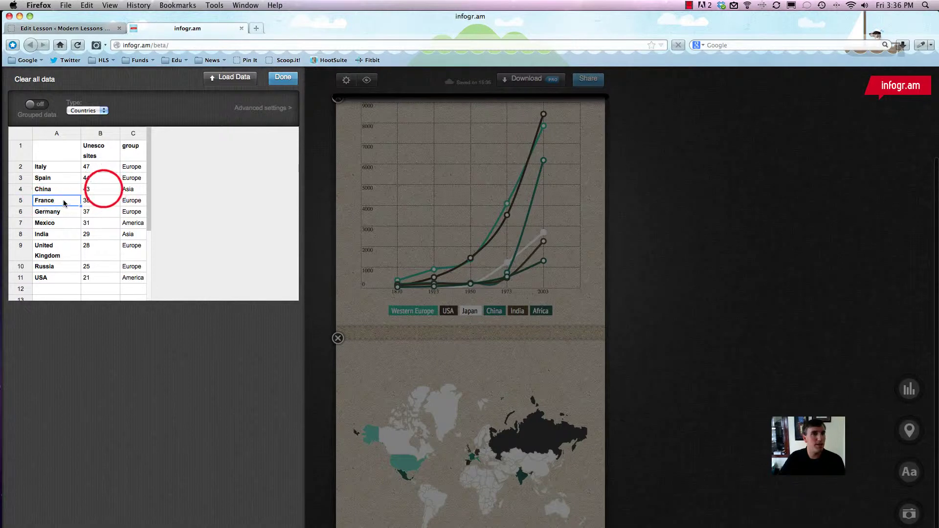
{"action": "left_click", "coordinate": [99, 155]}
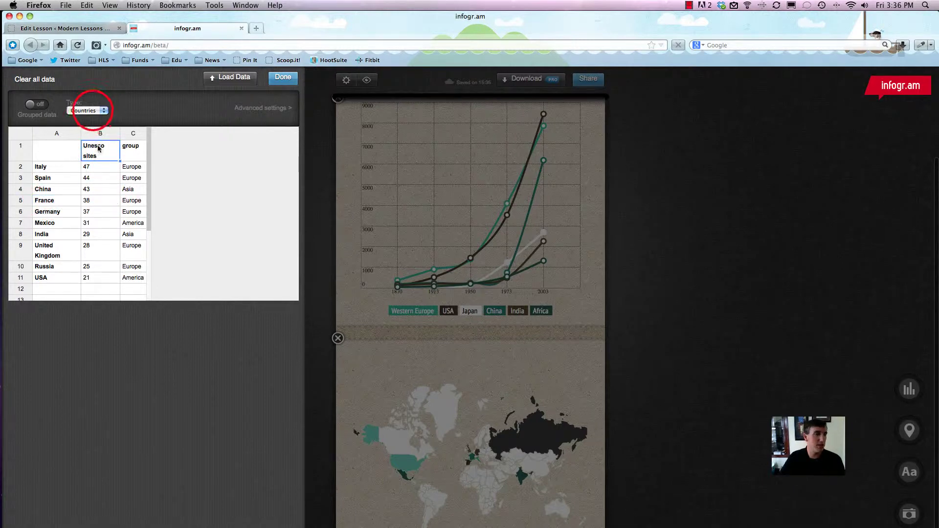
{"action": "left_click", "coordinate": [88, 111]}
{"action": "left_click", "coordinate": [91, 128]}
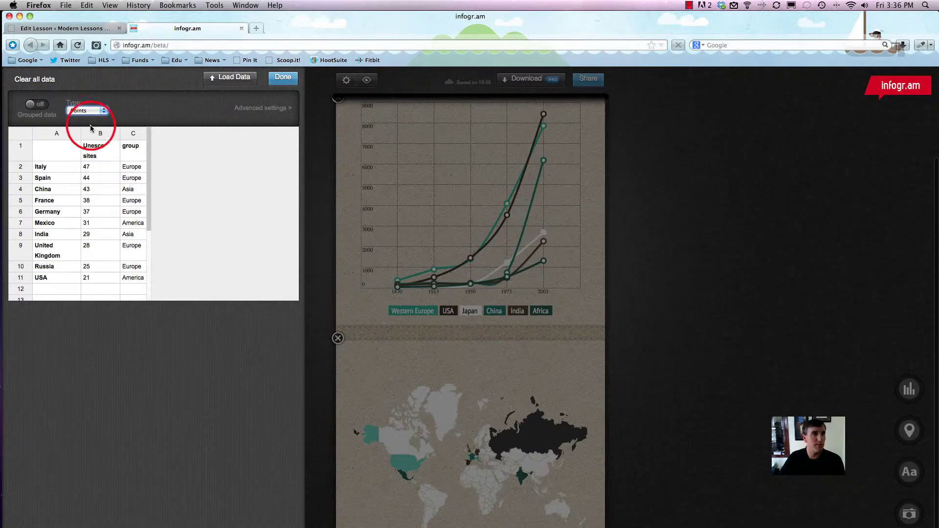
{"action": "left_click", "coordinate": [285, 79]}
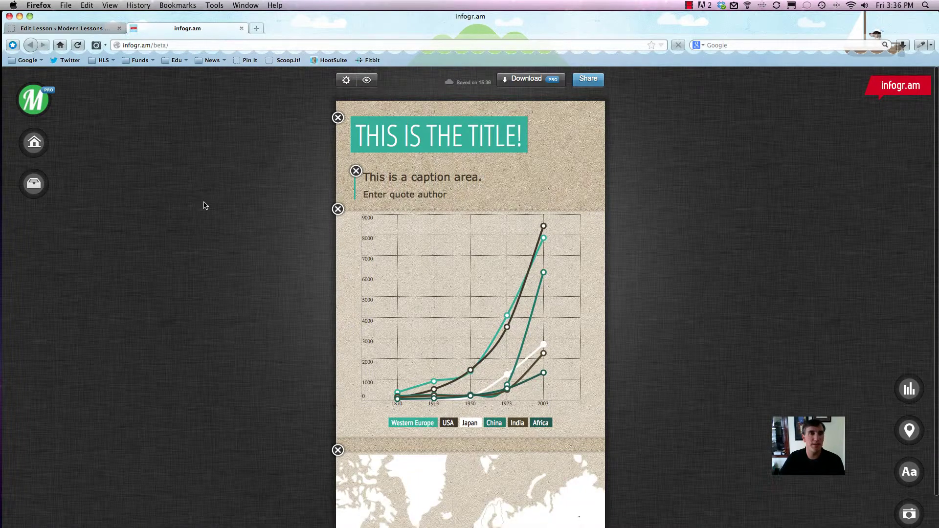
{"action": "scroll", "coordinate": [204, 206], "scroll_direction": "down", "scroll_amount": 3}
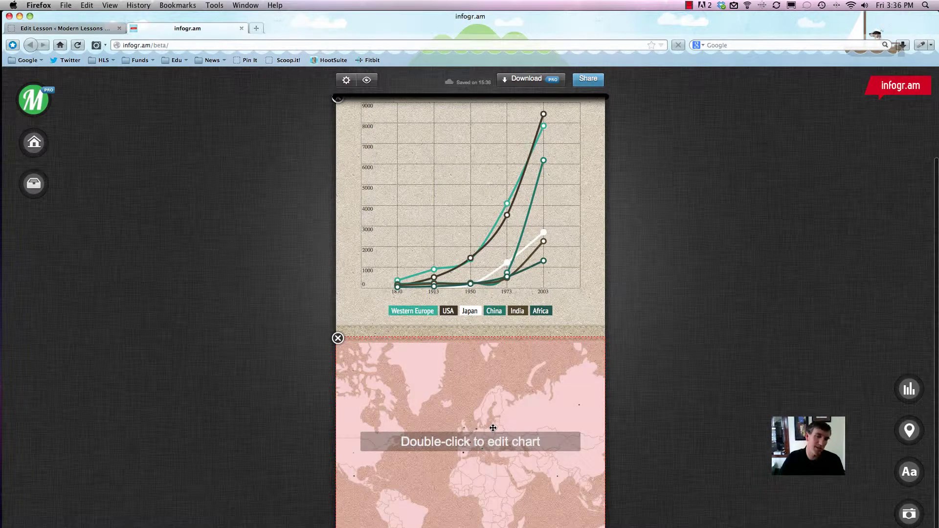
{"action": "scroll", "coordinate": [635, 331], "scroll_direction": "up", "scroll_amount": 3}
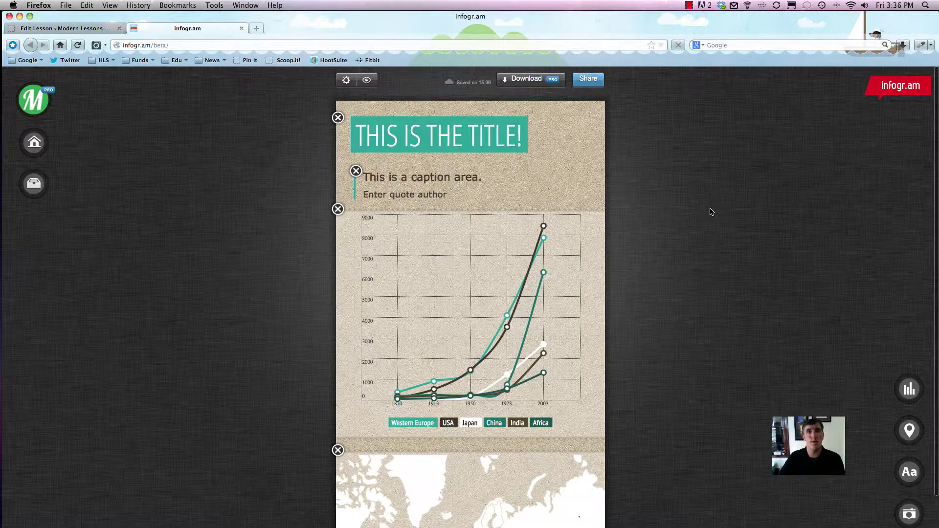
Preview the infographic and open its web page in a new tab.
{"action": "left_click", "coordinate": [366, 80]}
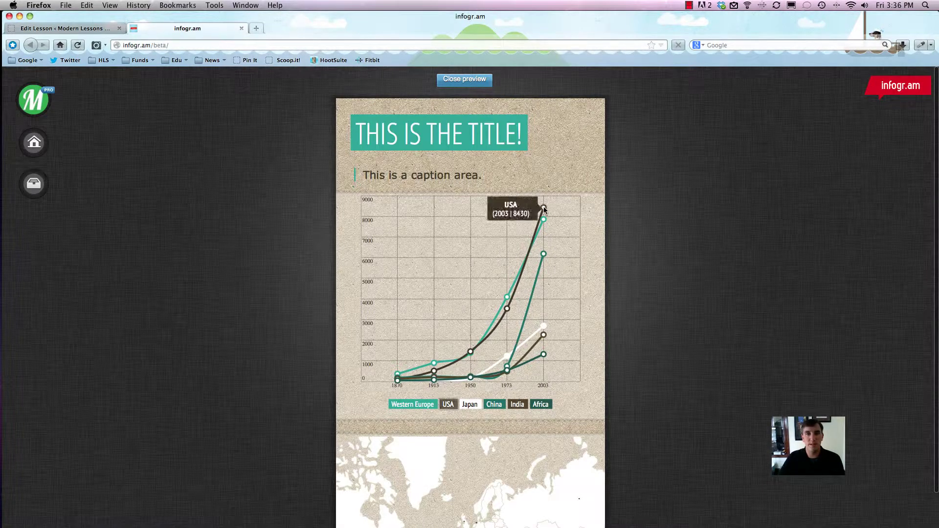
{"action": "mouse_move", "coordinate": [544, 210]}
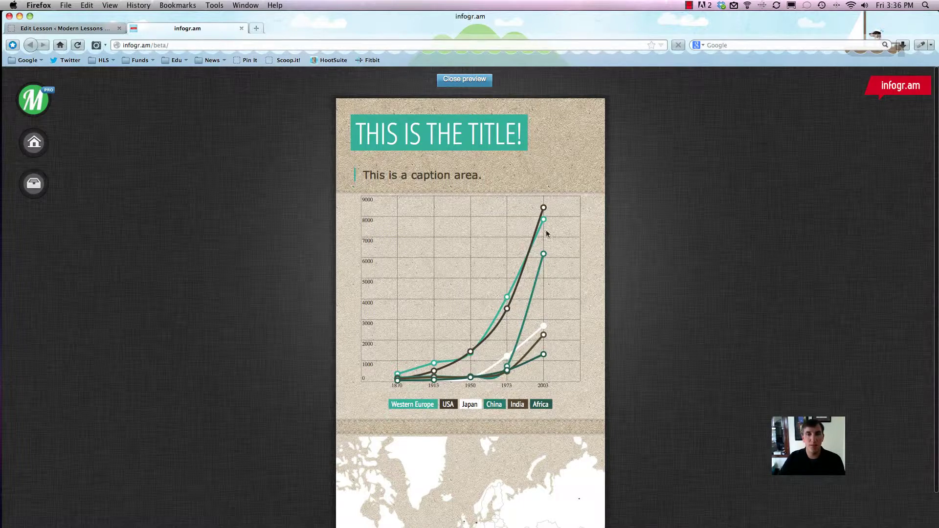
{"action": "left_click", "coordinate": [457, 131]}
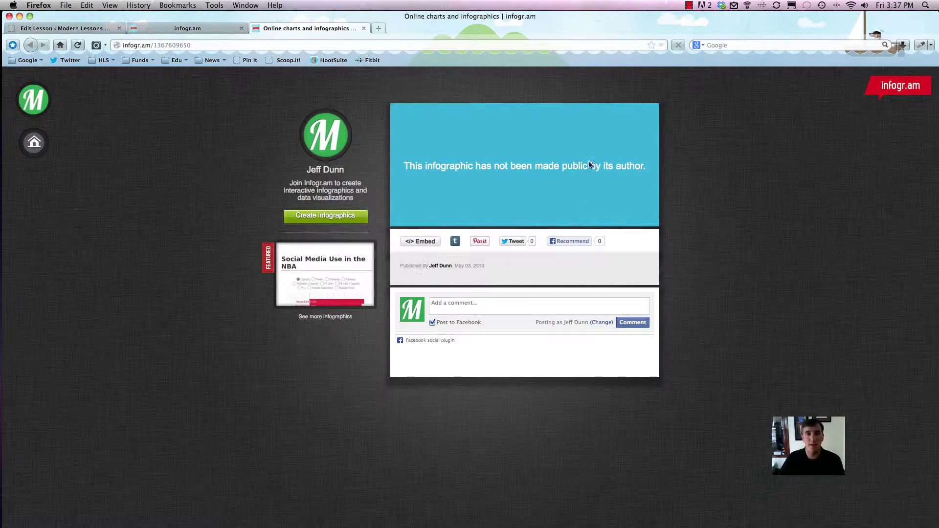
Return to the editor, exit the preview and bring up the Share form.
{"action": "left_click", "coordinate": [456, 304]}
{"action": "left_click", "coordinate": [176, 28]}
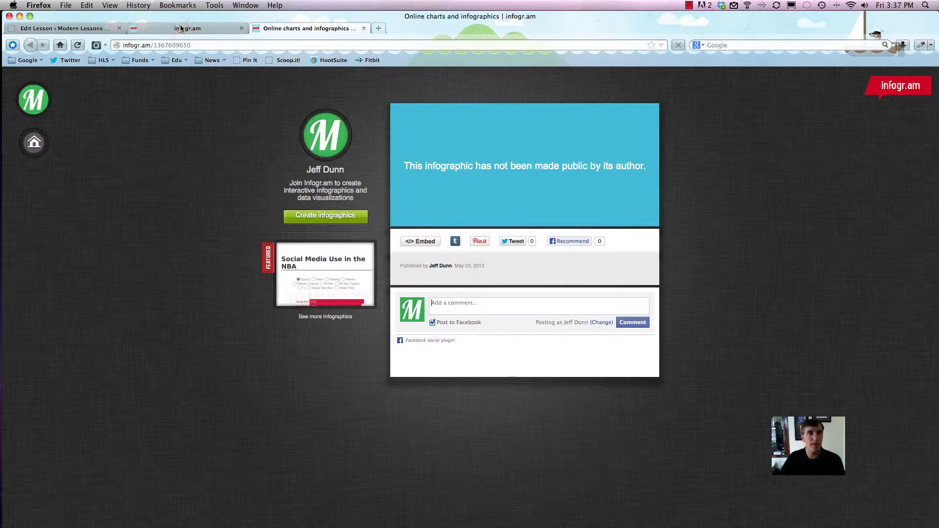
{"action": "left_click", "coordinate": [460, 80]}
{"action": "left_click", "coordinate": [589, 79]}
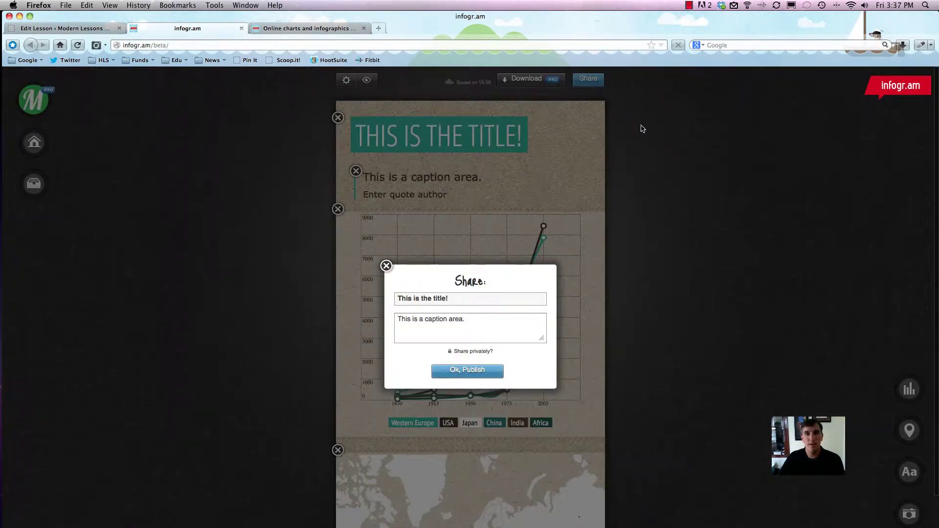
Publish the infographic publicly and share it to Facebook.
{"action": "left_click", "coordinate": [460, 371]}
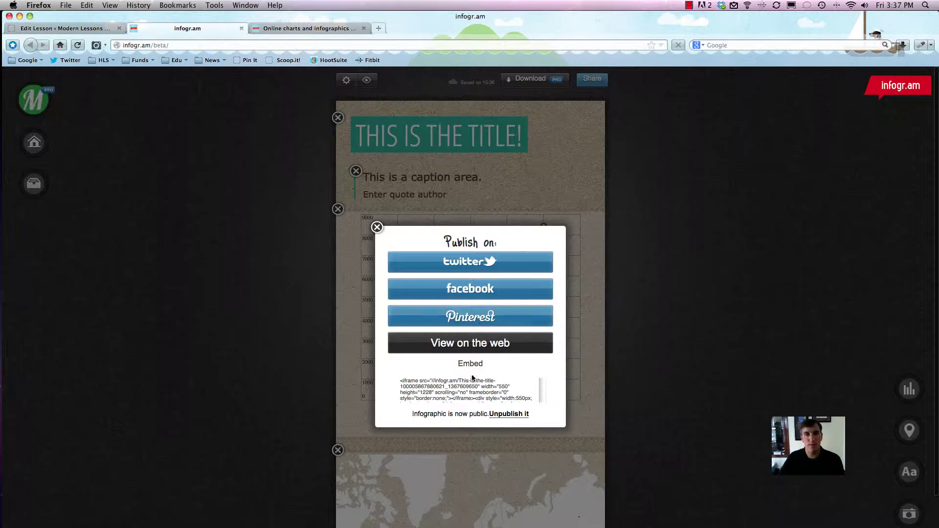
{"action": "left_click", "coordinate": [486, 290]}
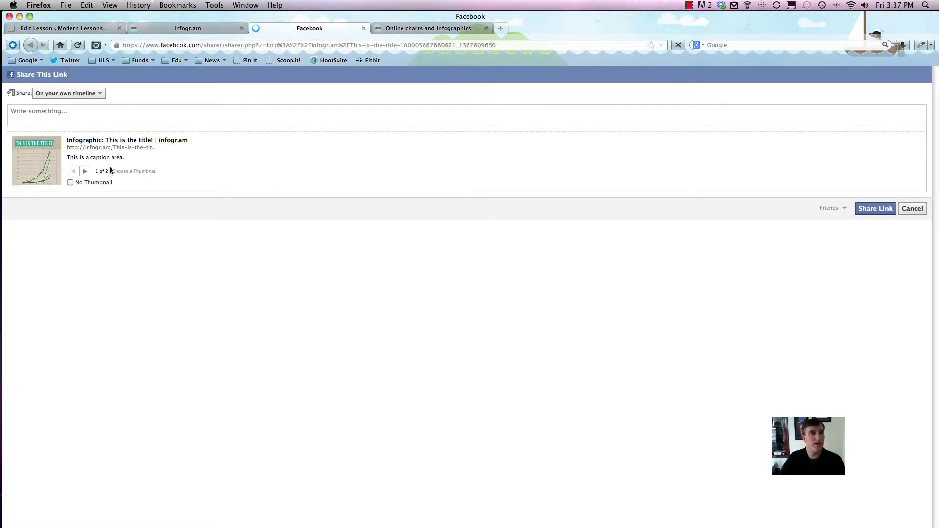
Post the infographic link to the Facebook timeline and dismiss the Publish dialog.
{"action": "left_click", "coordinate": [873, 210]}
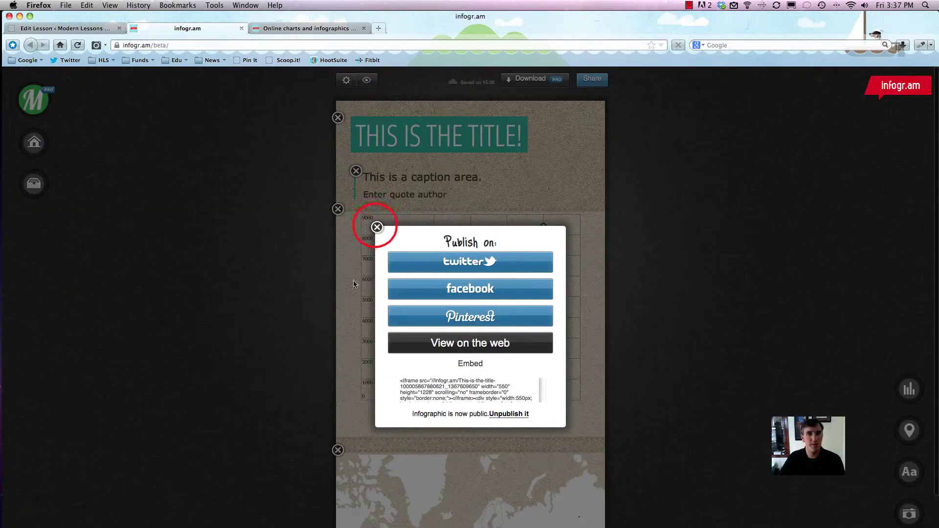
{"action": "left_click", "coordinate": [376, 227]}
{"action": "left_click", "coordinate": [533, 79]}
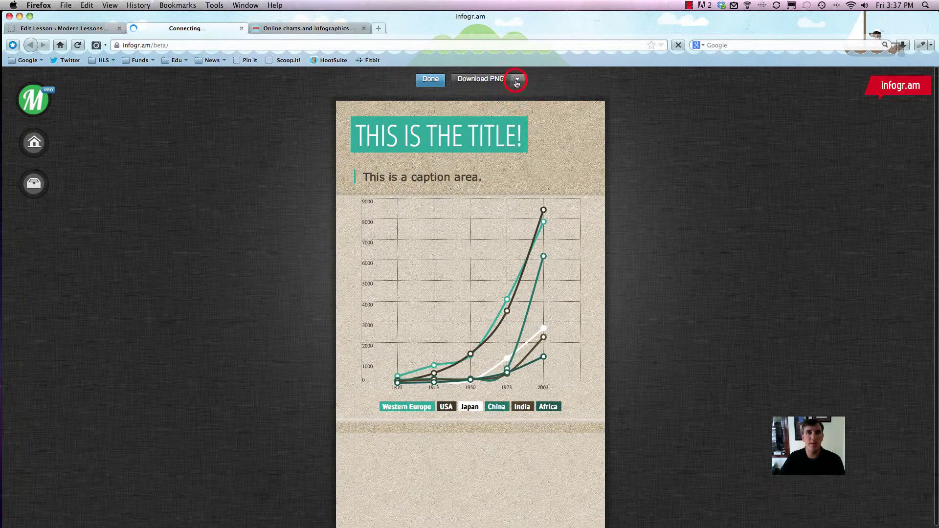
Check the PNG and PDF download options, then close the format dropdown.
{"action": "left_click", "coordinate": [517, 81]}
{"action": "left_click", "coordinate": [519, 82]}
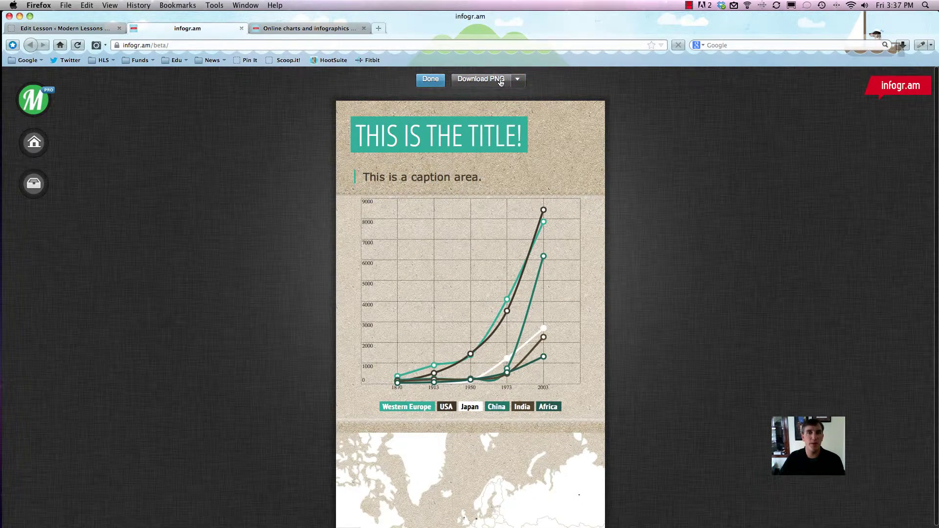